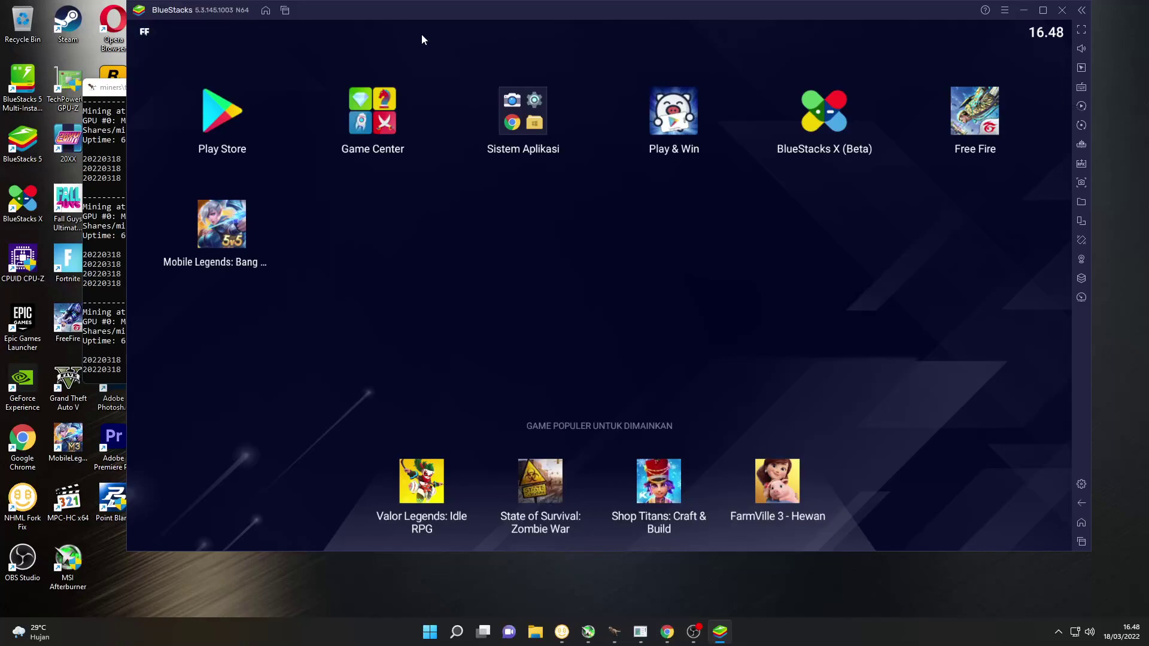
Open Chrome from the Sistem Aplikasi folder and search Google for "asix"
{"action": "left_click", "coordinate": [504, 124]}
{"action": "left_click", "coordinate": [564, 272]}
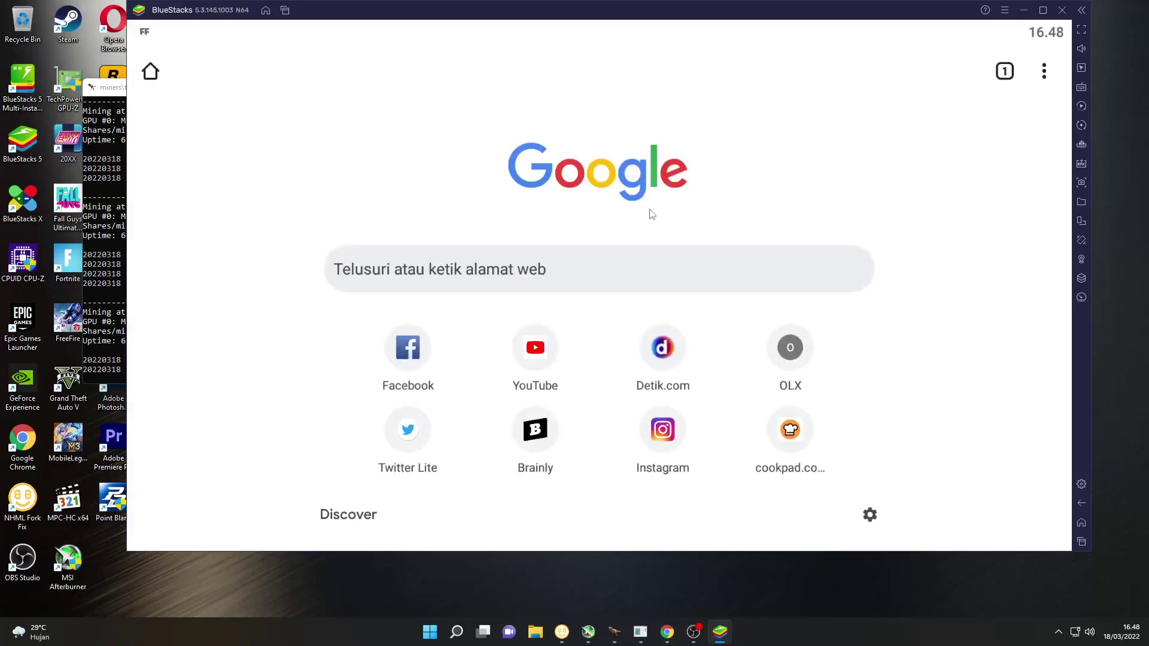
{"action": "left_click", "coordinate": [483, 260]}
{"action": "type", "text": "asi"}
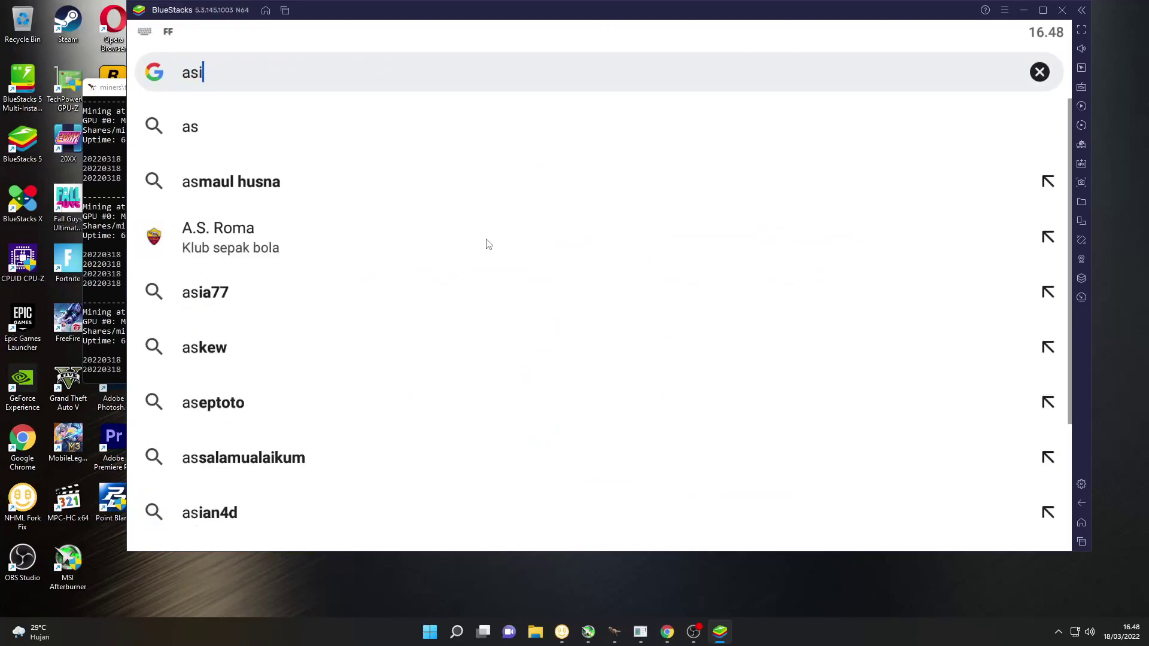
{"action": "type", "text": "x"}
{"action": "key", "text": "Return"}
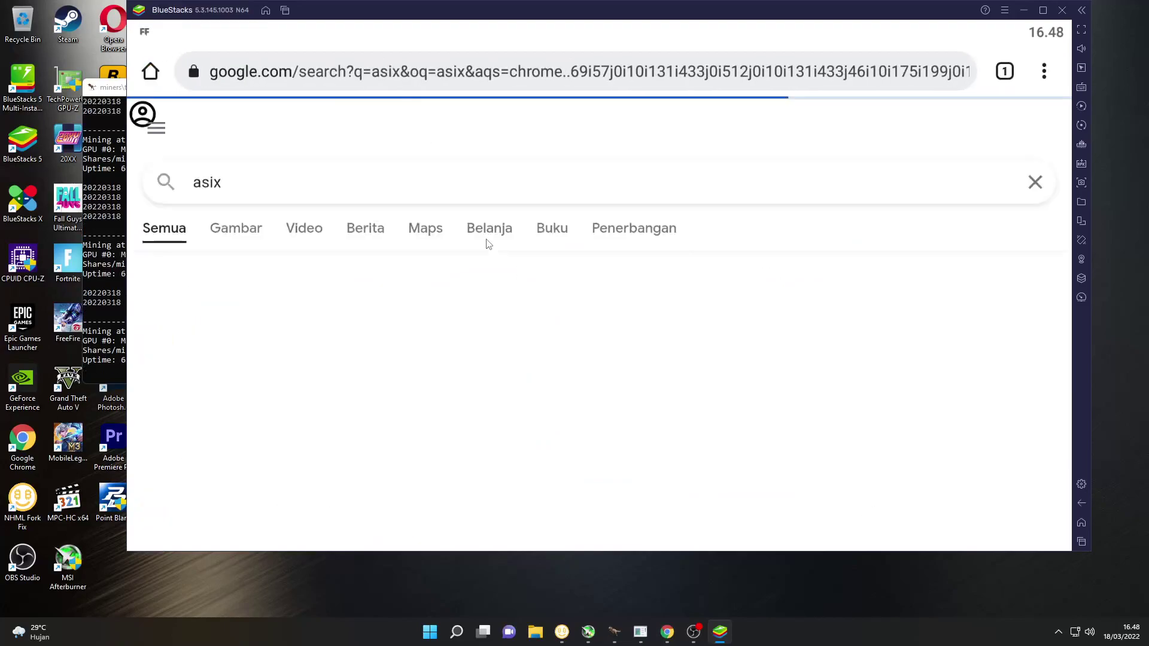
Open the CoinMarketCap page for ASIX Token and follow its link to the asixtoken.com website
{"action": "scroll", "coordinate": [441, 248], "scroll_direction": "down", "scroll_amount": 5}
{"action": "scroll", "coordinate": [442, 250], "scroll_direction": "up", "scroll_amount": 5}
{"action": "left_click", "coordinate": [397, 280]}
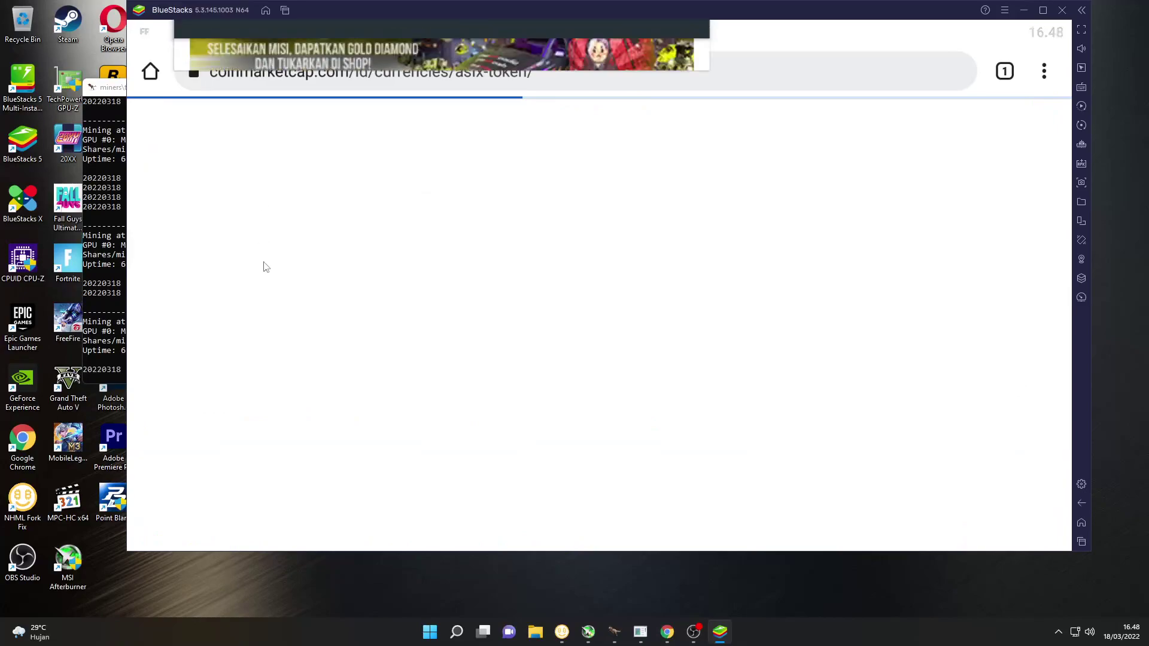
{"action": "scroll", "coordinate": [668, 326], "scroll_direction": "down", "scroll_amount": 3}
{"action": "scroll", "coordinate": [616, 323], "scroll_direction": "down", "scroll_amount": 3}
{"action": "scroll", "coordinate": [611, 312], "scroll_direction": "up", "scroll_amount": 3}
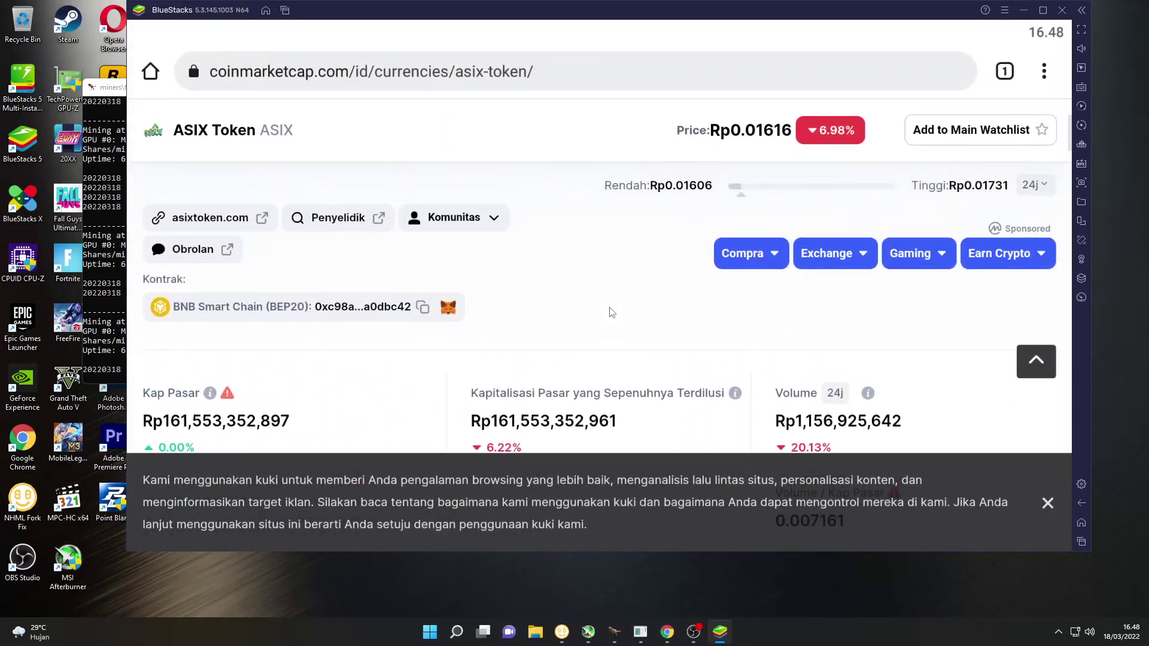
{"action": "left_click", "coordinate": [238, 221]}
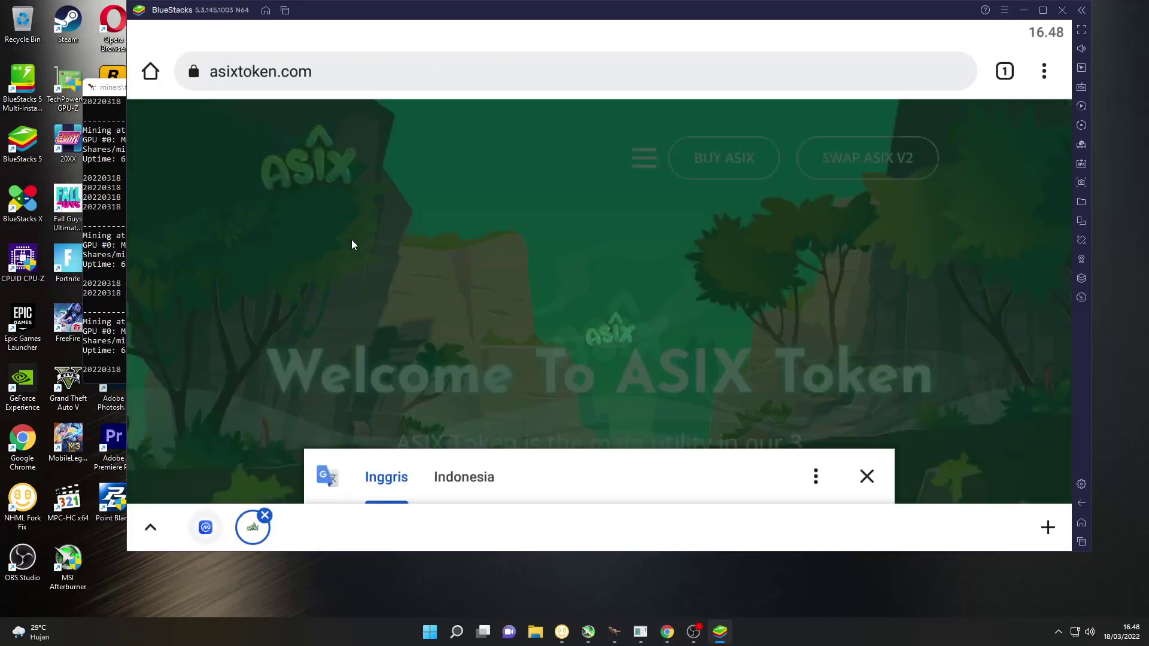
Download the Congklak game APK from asixtoken.com and decline downloading a second copy
{"action": "scroll", "coordinate": [422, 250], "scroll_direction": "down", "scroll_amount": 5}
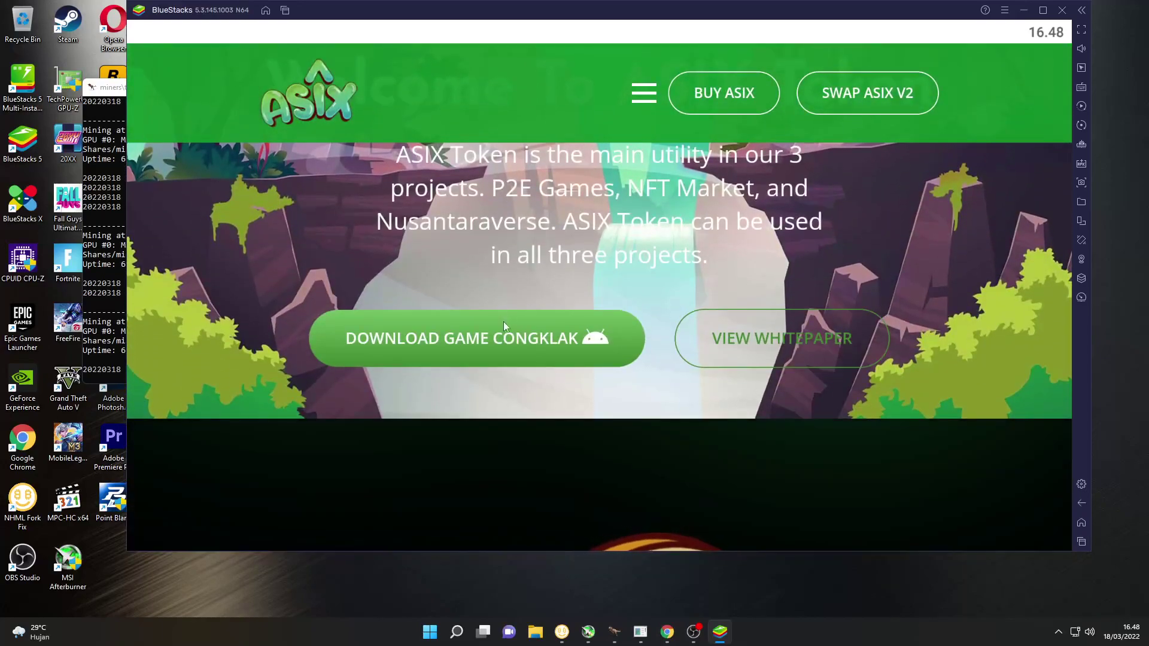
{"action": "left_click", "coordinate": [504, 327]}
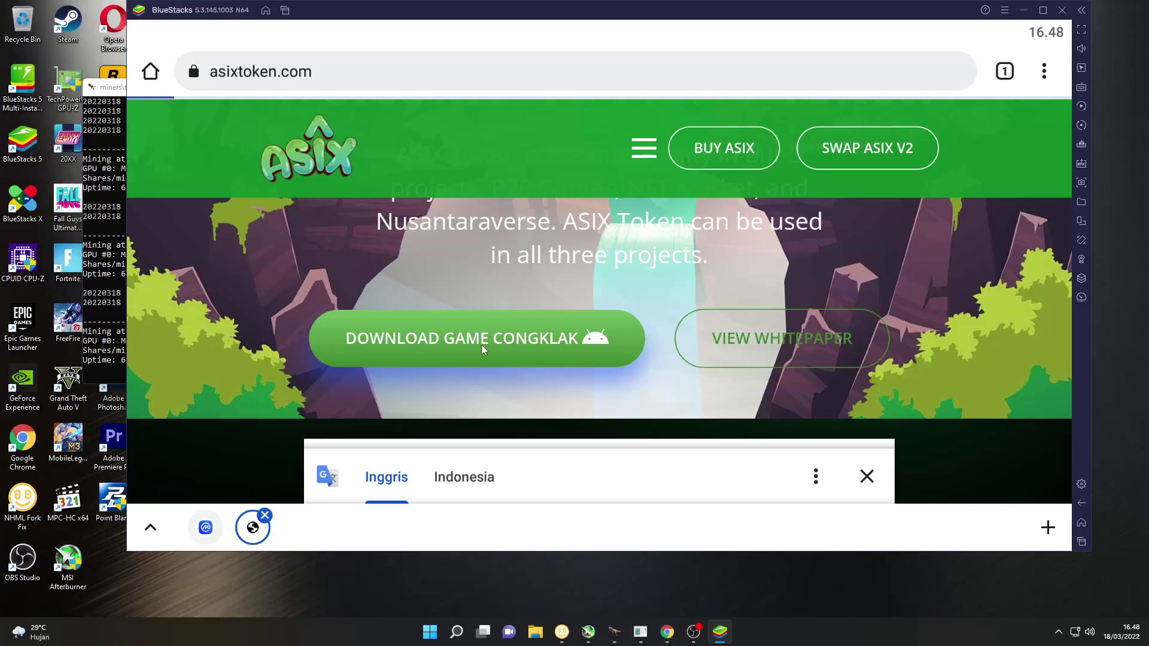
{"action": "left_click", "coordinate": [862, 480]}
{"action": "left_click", "coordinate": [814, 468]}
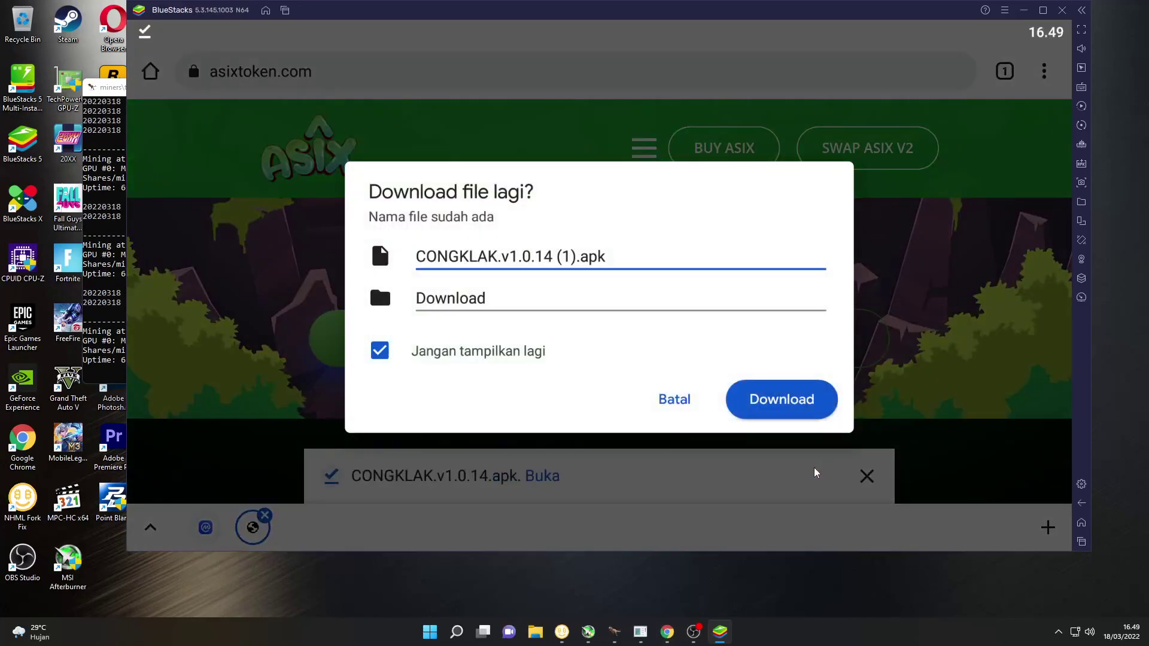
{"action": "left_click", "coordinate": [666, 401]}
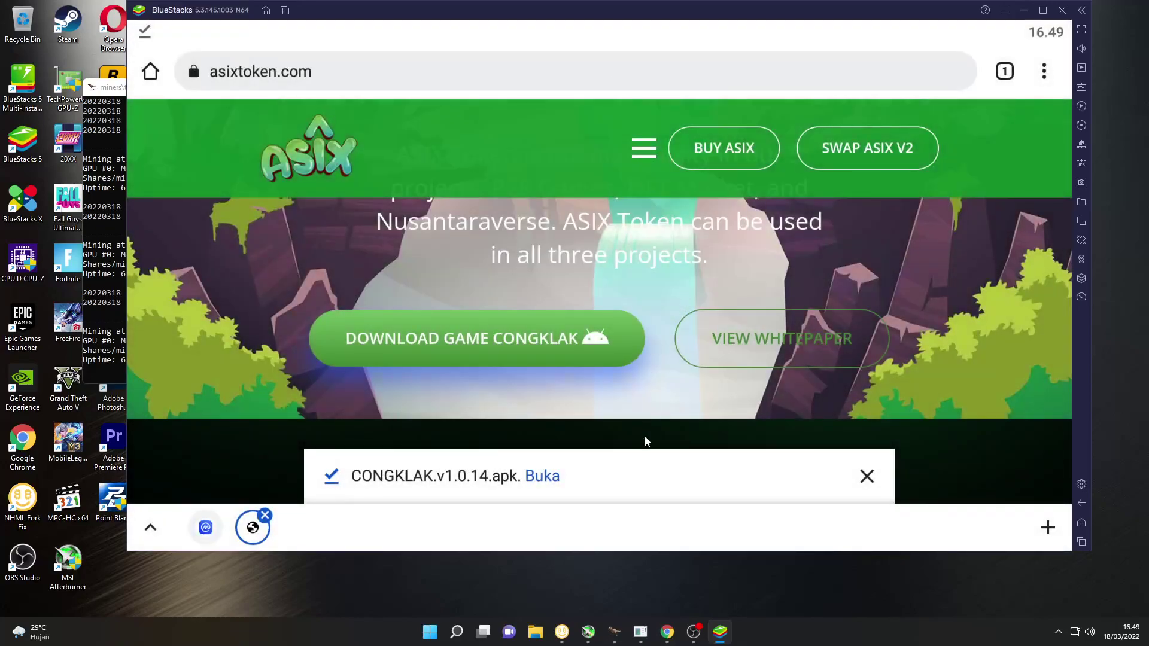
Install Congklak from the downloaded CONGKLAK.v1.0.14.apk, switch the emulator to full screen, and launch the game
{"action": "left_click", "coordinate": [551, 478]}
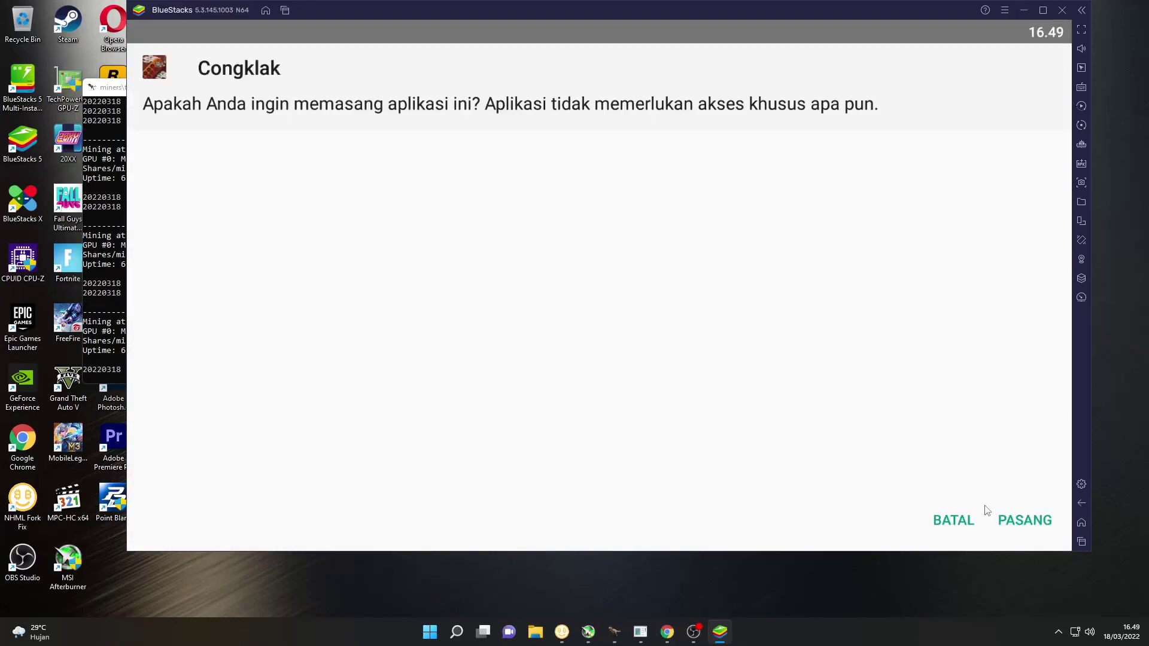
{"action": "left_click", "coordinate": [1044, 532]}
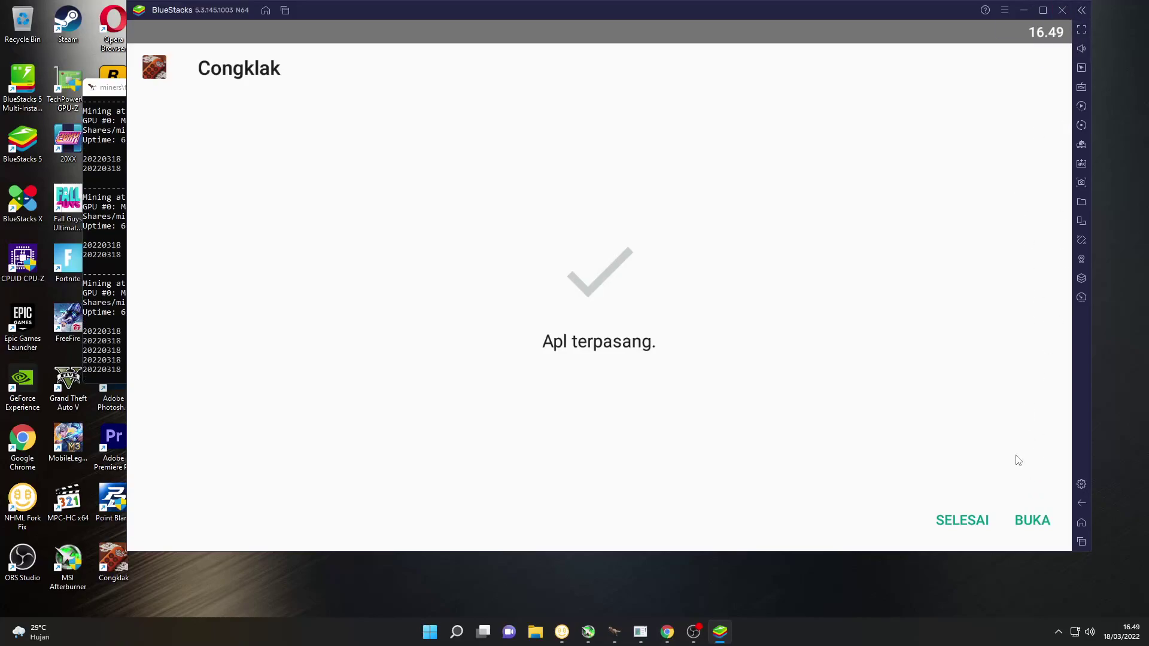
{"action": "left_click", "coordinate": [1080, 29]}
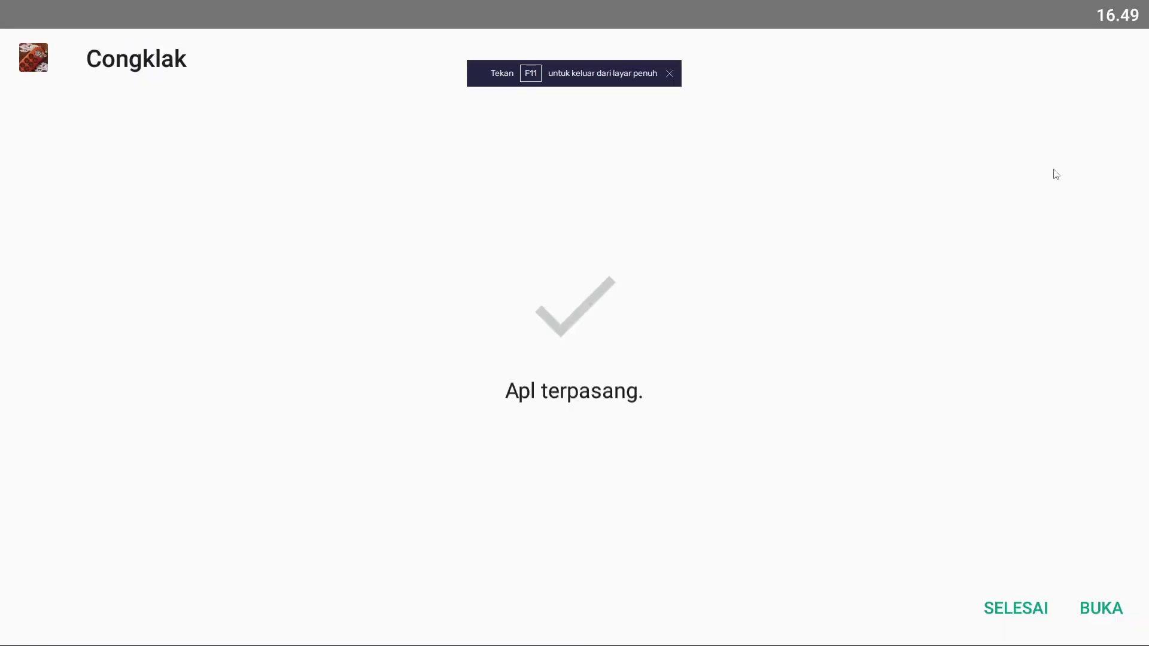
{"action": "left_click", "coordinate": [1112, 608]}
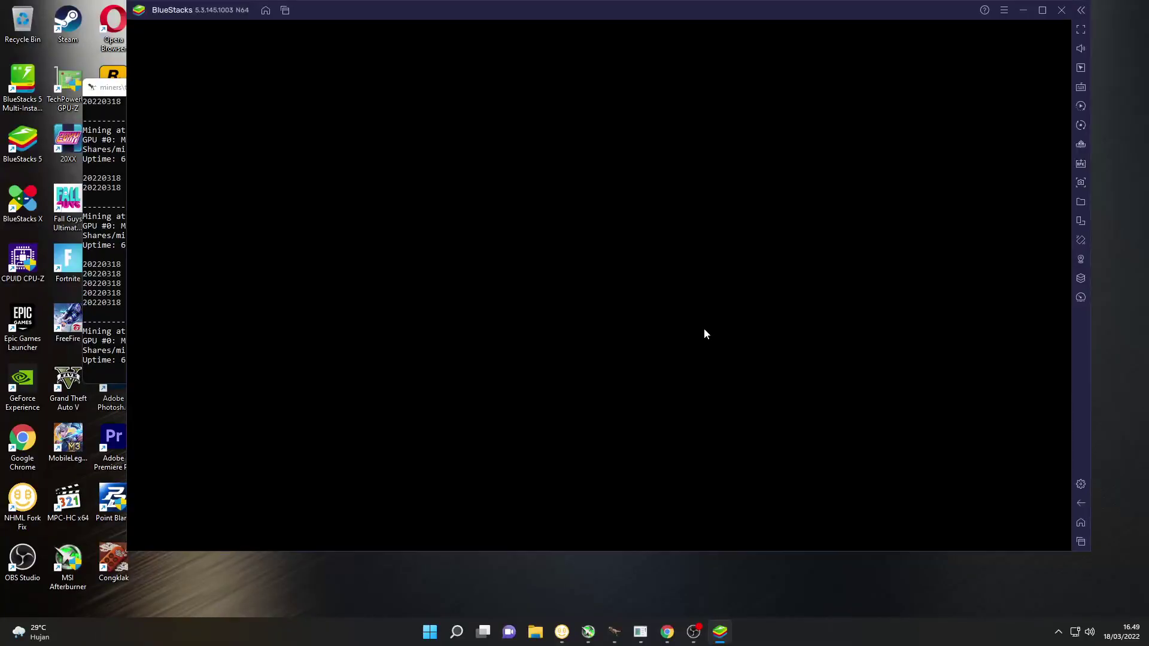
Close the recently used apps and launch Congklak again from the home screen
{"action": "left_click", "coordinate": [1081, 540]}
{"action": "left_click_drag", "start_coordinate": [838, 442], "coordinate": [1092, 406]}
{"action": "left_click_drag", "start_coordinate": [644, 311], "coordinate": [1053, 332]}
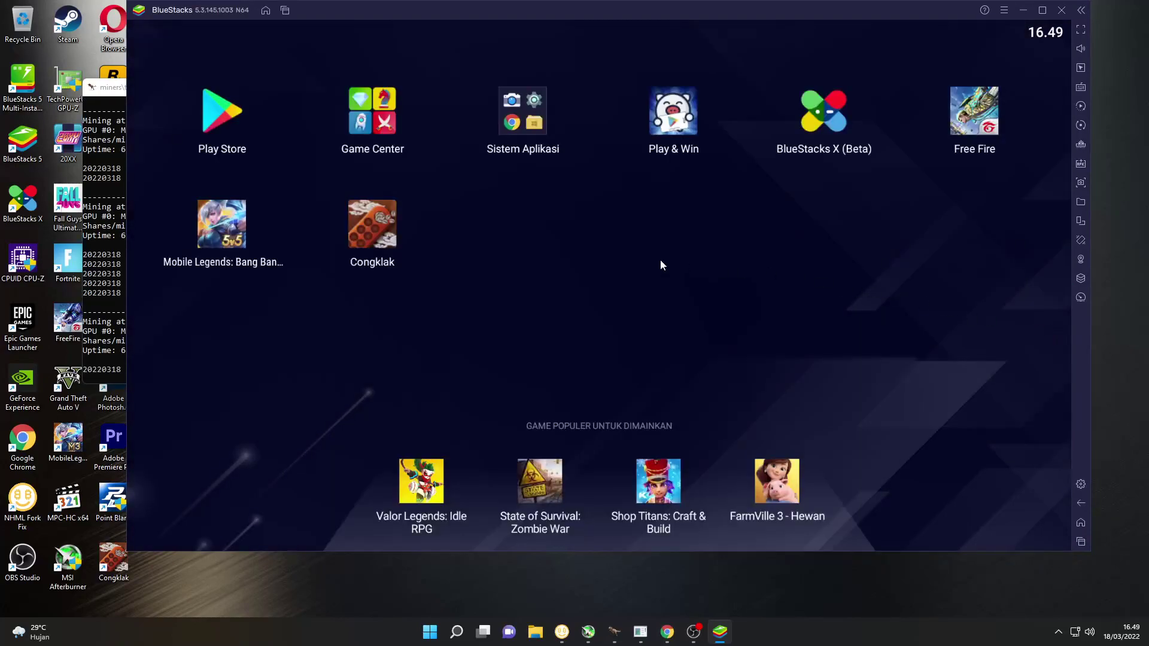
{"action": "left_click", "coordinate": [390, 224]}
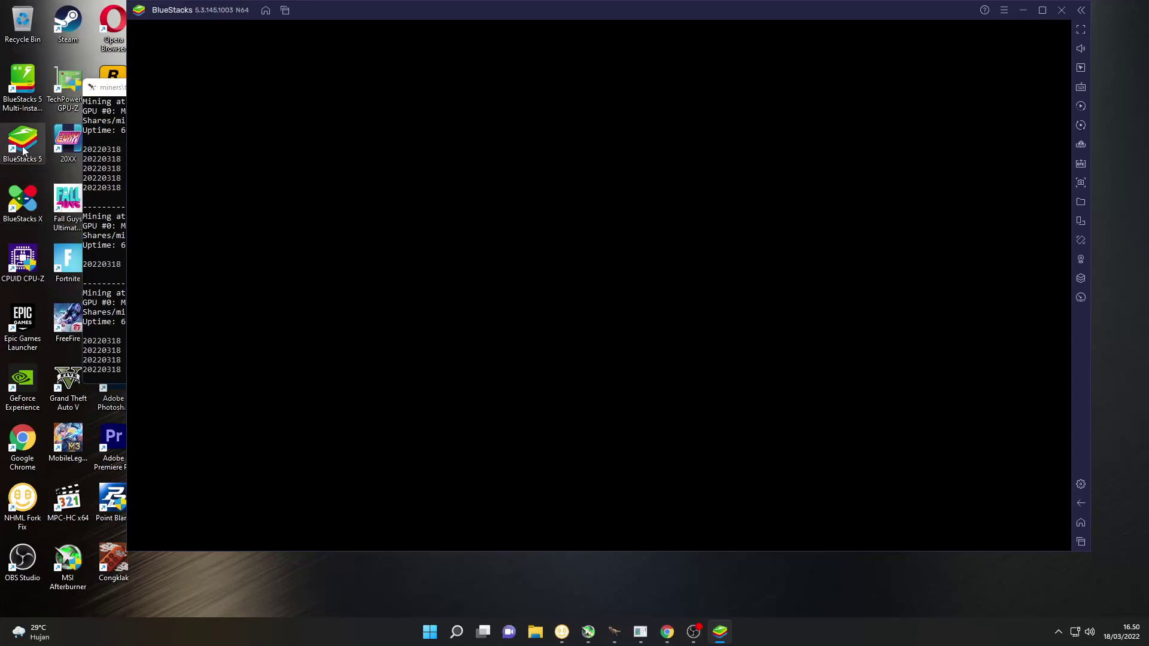
Open the BlueStacks multi-instance manager and look at the Nougat 32-bit option for a new instance
{"action": "double_click", "coordinate": [22, 84]}
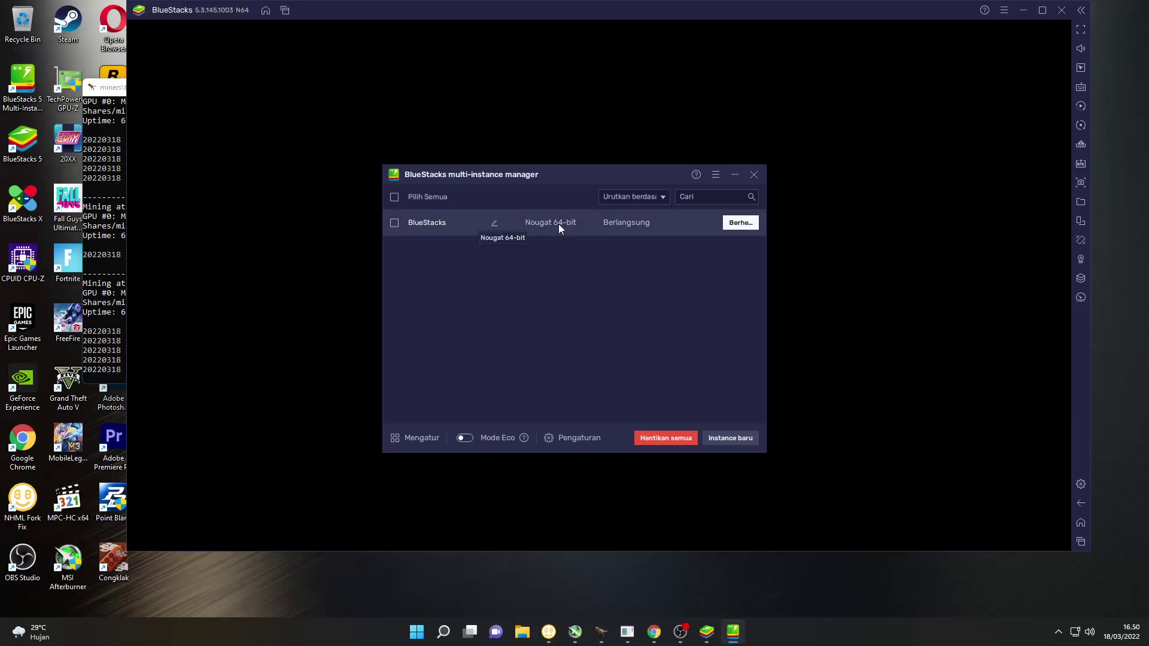
{"action": "left_click", "coordinate": [633, 196]}
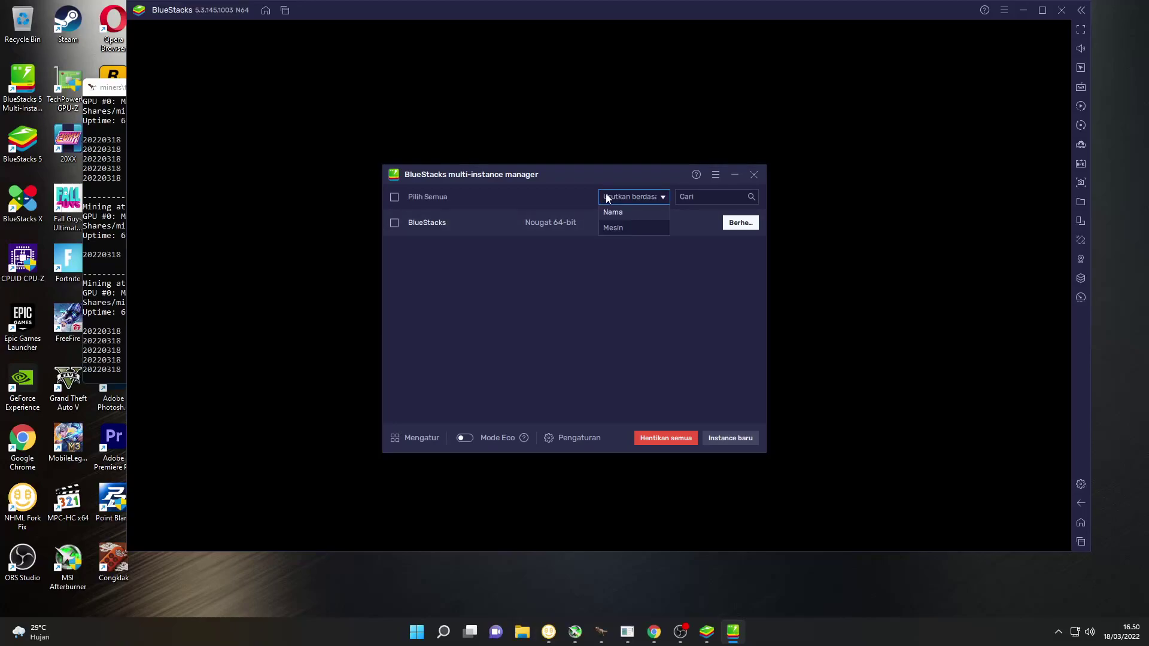
{"action": "left_click", "coordinate": [726, 440]}
{"action": "left_click", "coordinate": [685, 305]}
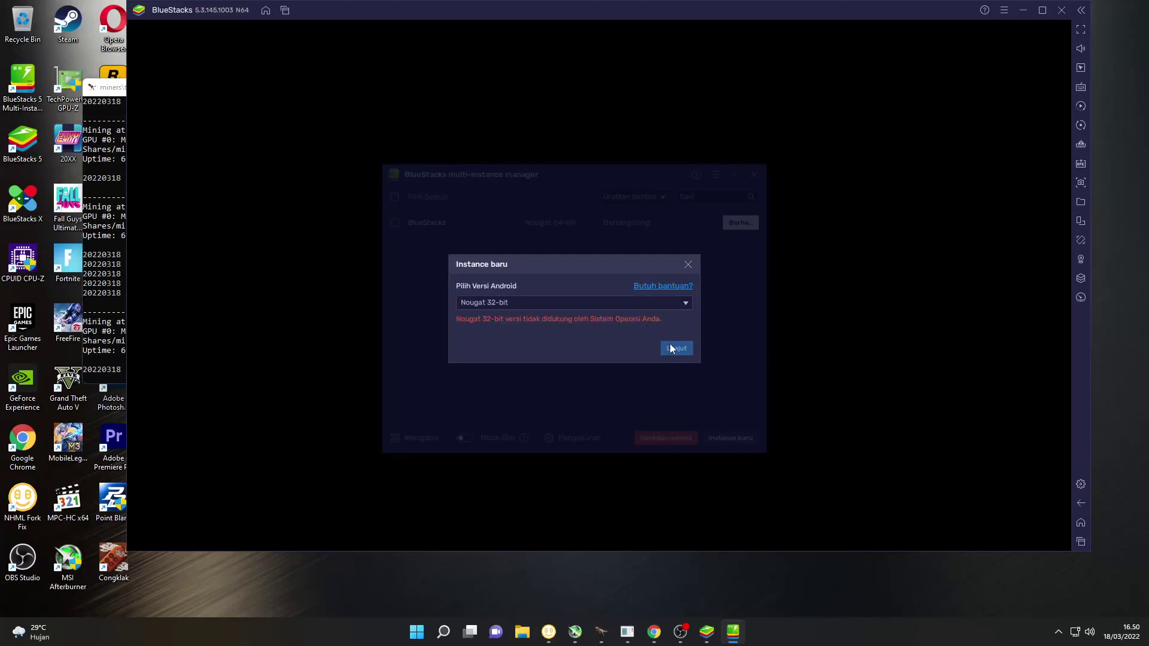
{"action": "left_click", "coordinate": [688, 264]}
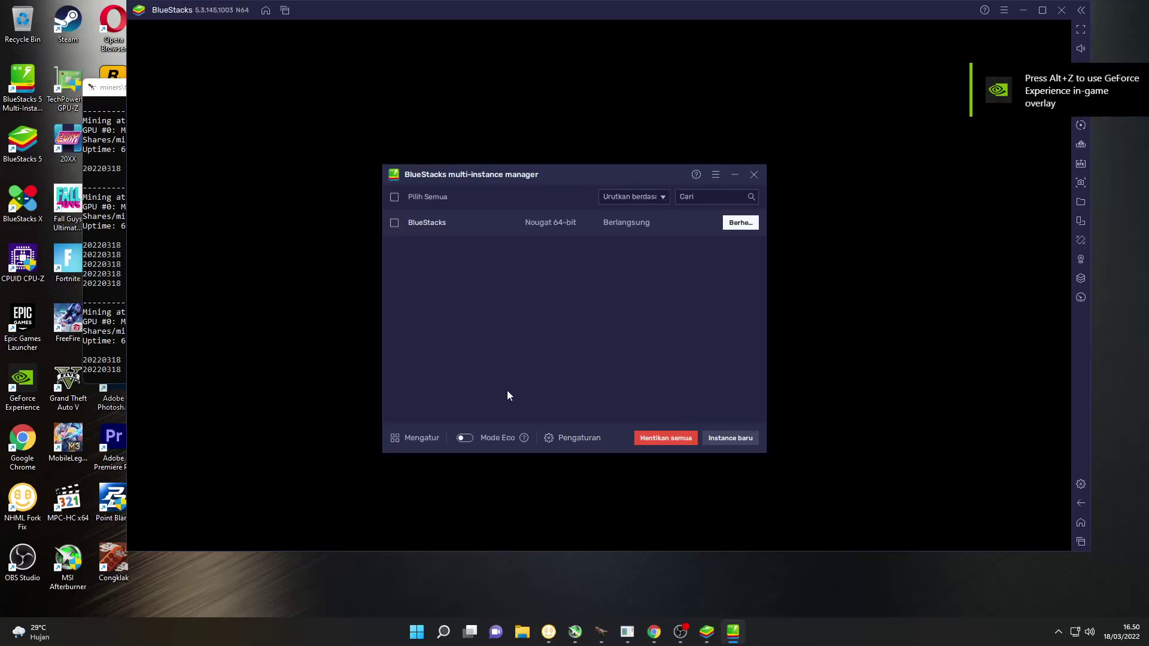
Arrange the open instance windows and look through the instance manager settings
{"action": "left_click", "coordinate": [394, 438]}
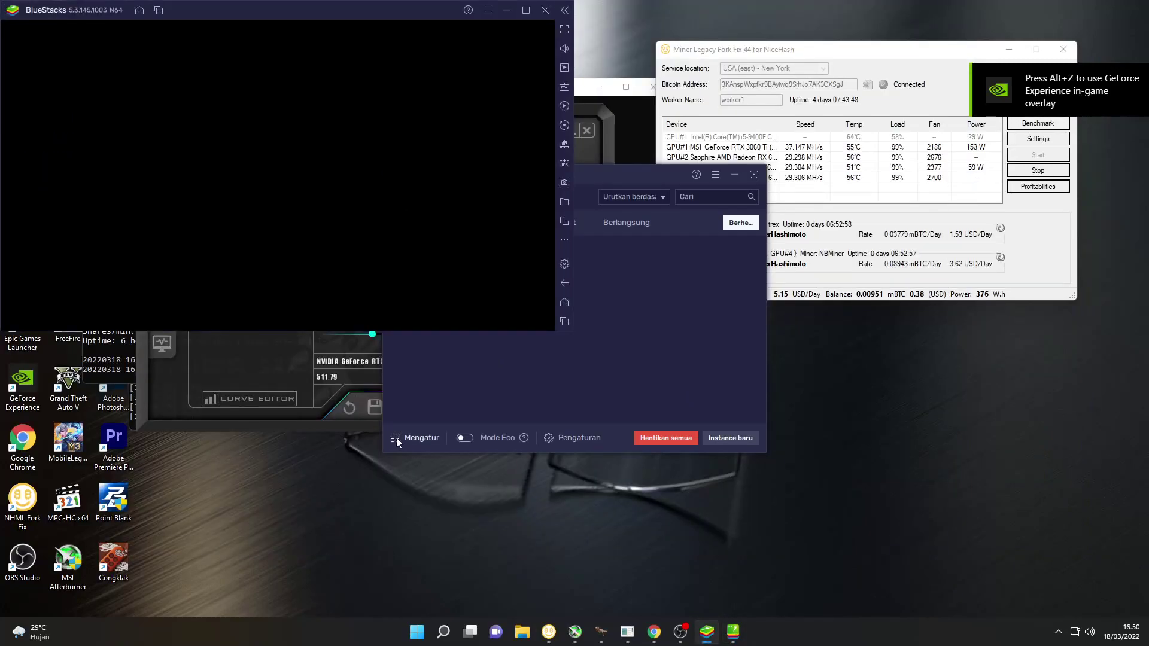
{"action": "left_click", "coordinate": [618, 322]}
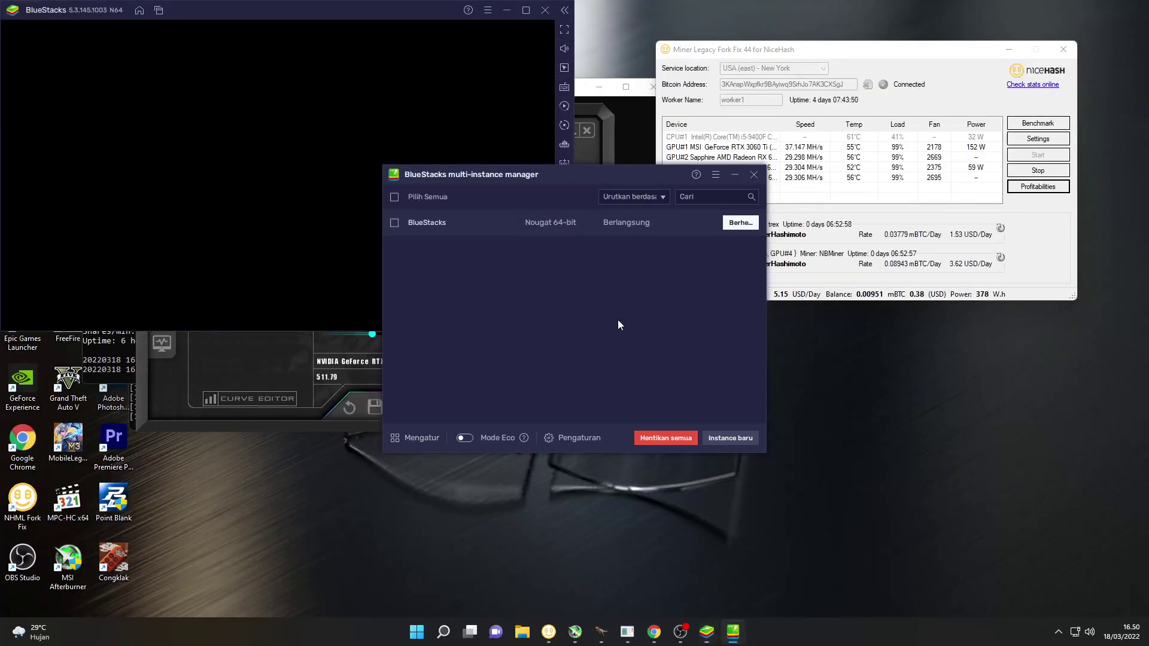
{"action": "left_click", "coordinate": [579, 436]}
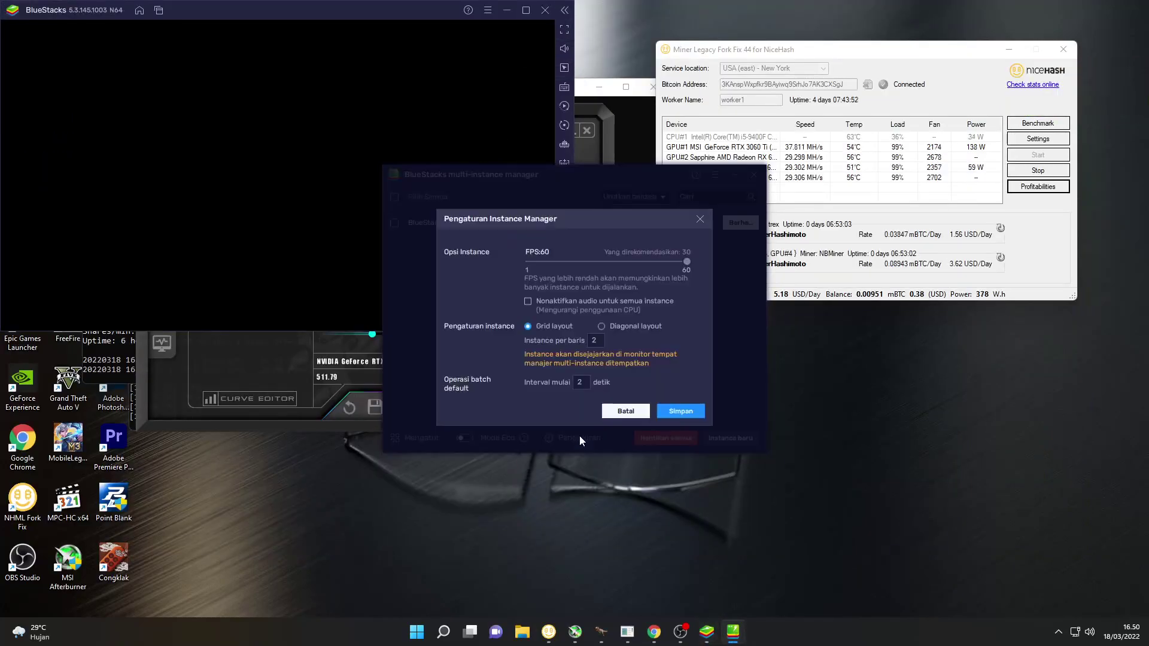
{"action": "left_click", "coordinate": [699, 219]}
Stop all running BlueStacks instances and confirm closing them
{"action": "left_click", "coordinate": [652, 435]}
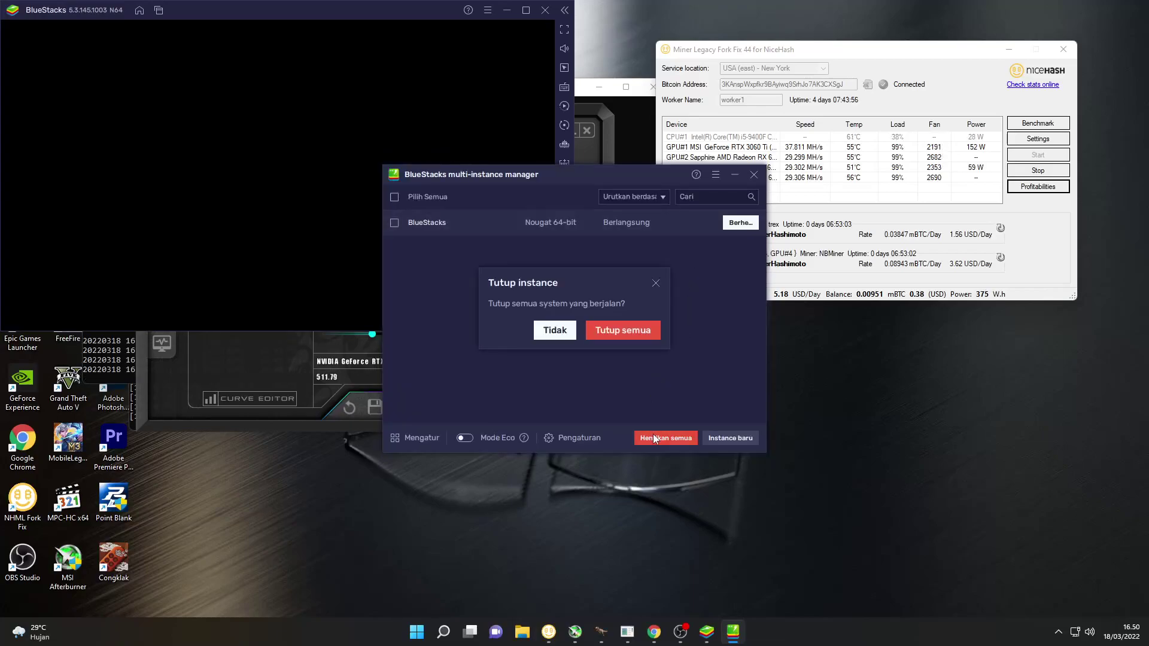
{"action": "left_click", "coordinate": [630, 332]}
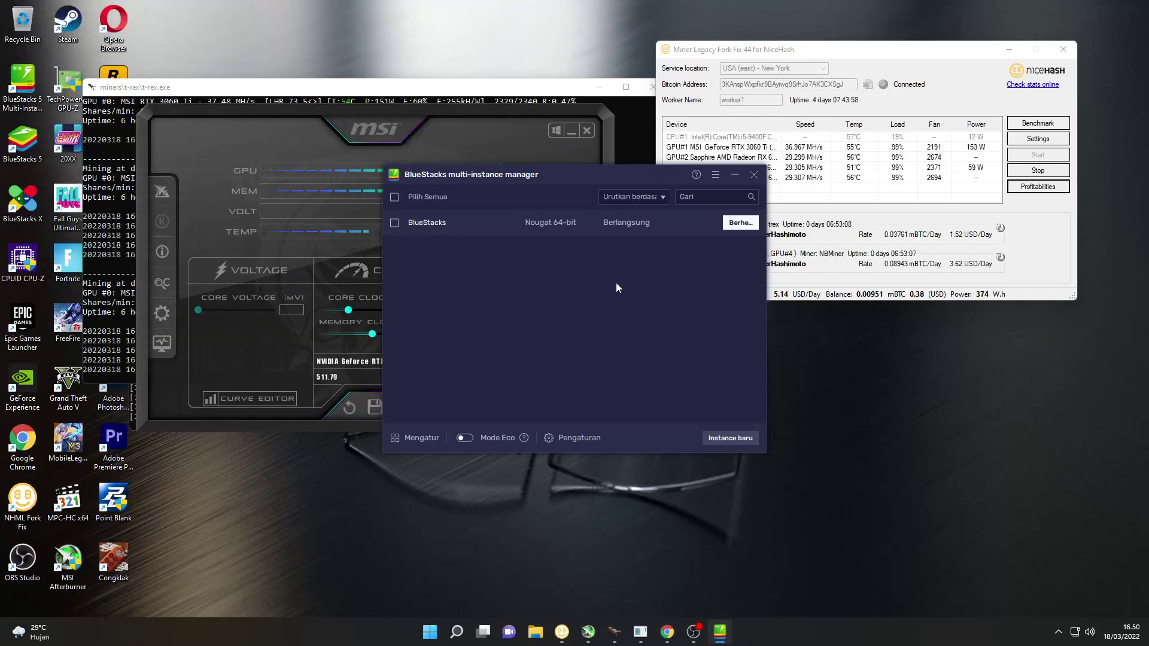
{"action": "left_click", "coordinate": [655, 196]}
{"action": "left_click", "coordinate": [655, 196]}
{"action": "left_click", "coordinate": [655, 197]}
{"action": "left_click", "coordinate": [649, 227]}
{"action": "left_click", "coordinate": [655, 199]}
{"action": "left_click", "coordinate": [648, 209]}
View the CPU, RAM, resolution and DPI options for duplicating the BlueStacks instance, and close them
{"action": "left_click", "coordinate": [706, 436]}
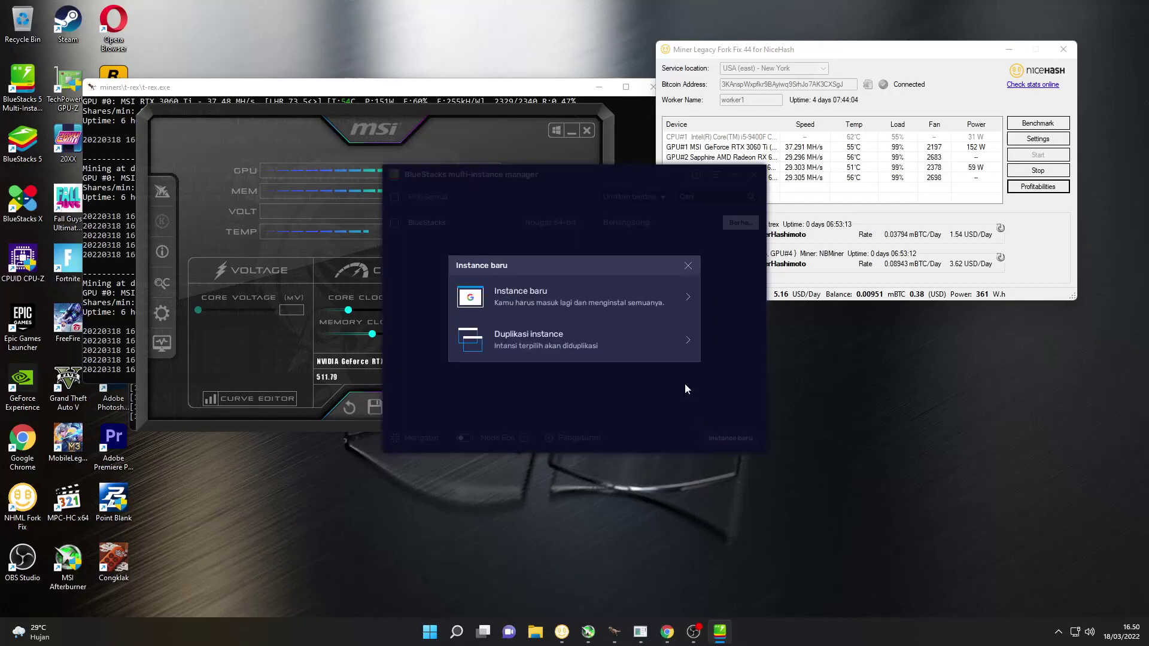
{"action": "left_click", "coordinate": [691, 346]}
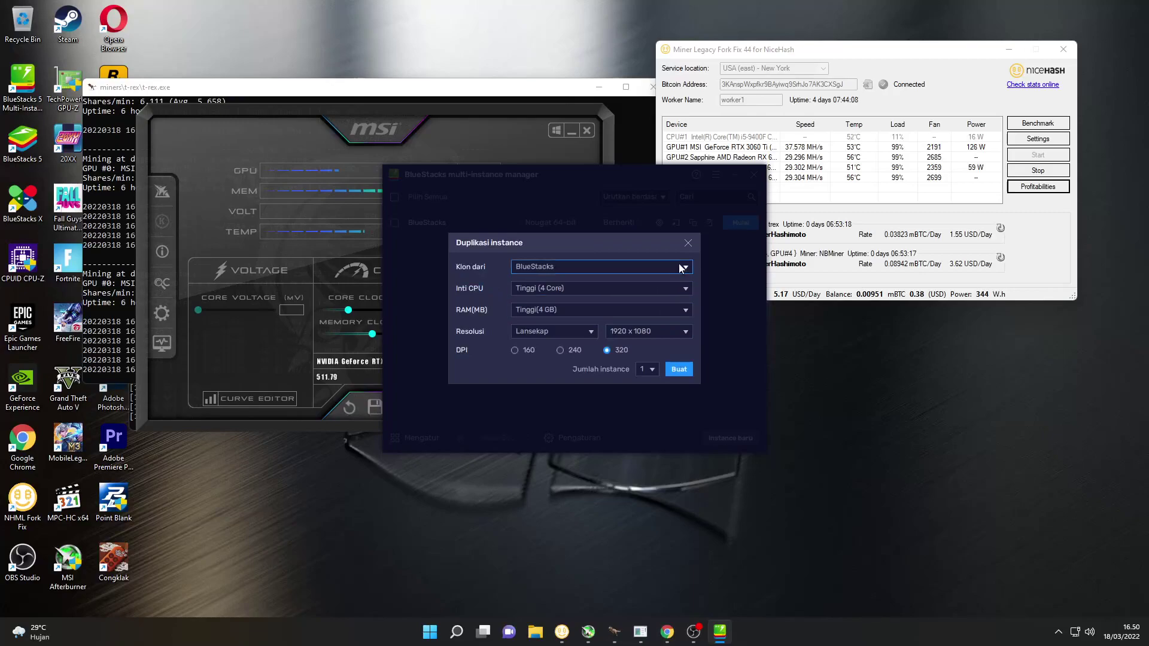
{"action": "left_click", "coordinate": [688, 242]}
Check which Android versions are supported for a new instance, comparing Pie 64-bit (Beta) with Nougat 64-bit, and close the dialog
{"action": "left_click", "coordinate": [711, 434]}
{"action": "left_click", "coordinate": [621, 292]}
{"action": "left_click", "coordinate": [649, 310]}
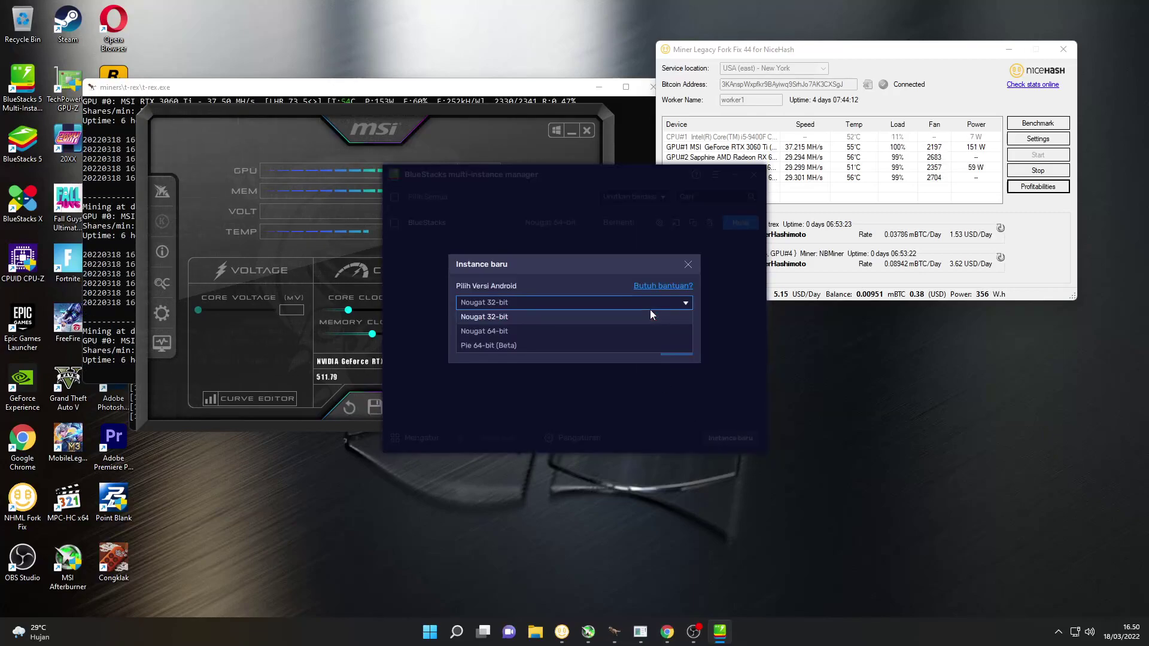
{"action": "left_click", "coordinate": [637, 345]}
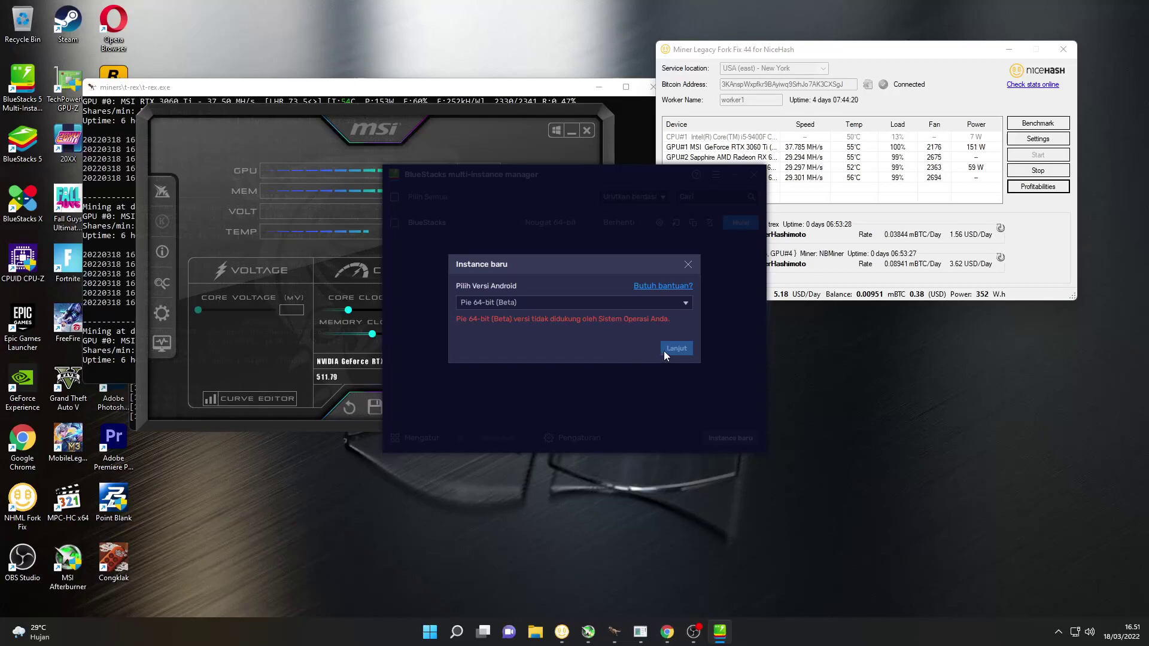
{"action": "left_click", "coordinate": [676, 304]}
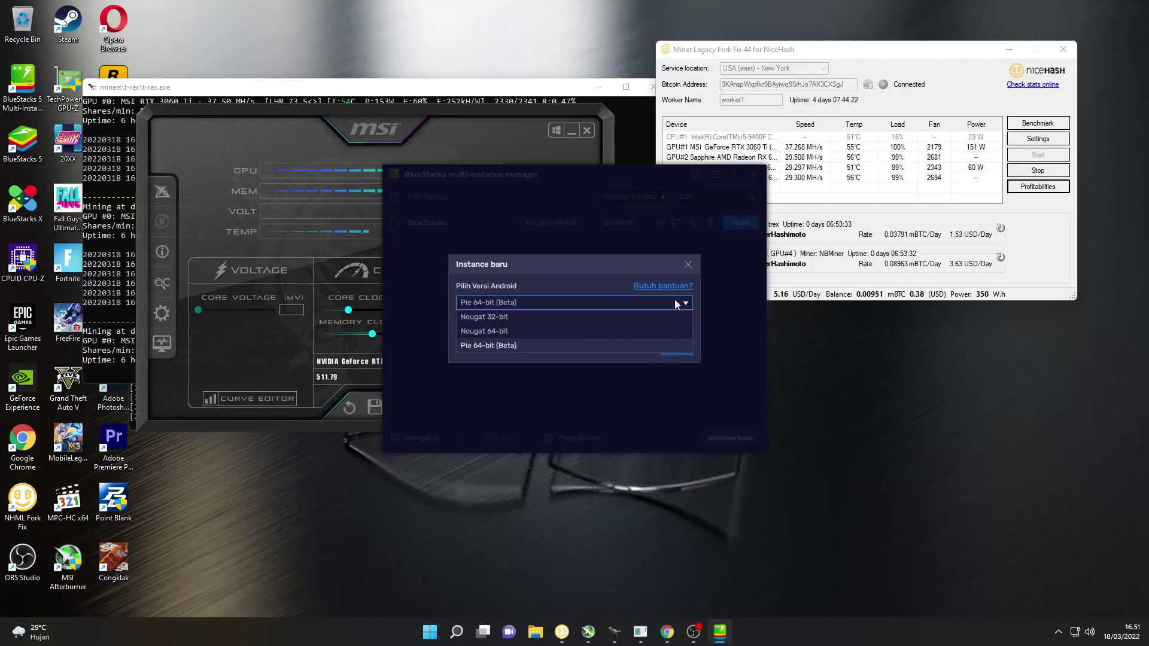
{"action": "left_click", "coordinate": [596, 346]}
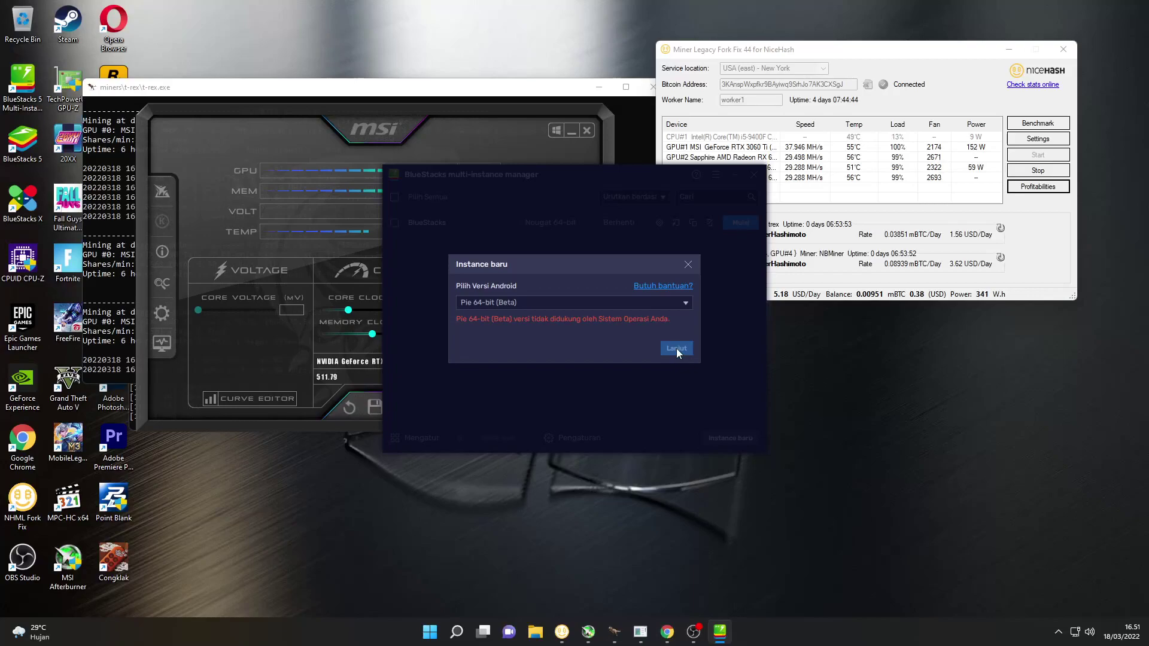
{"action": "left_click", "coordinate": [649, 298]}
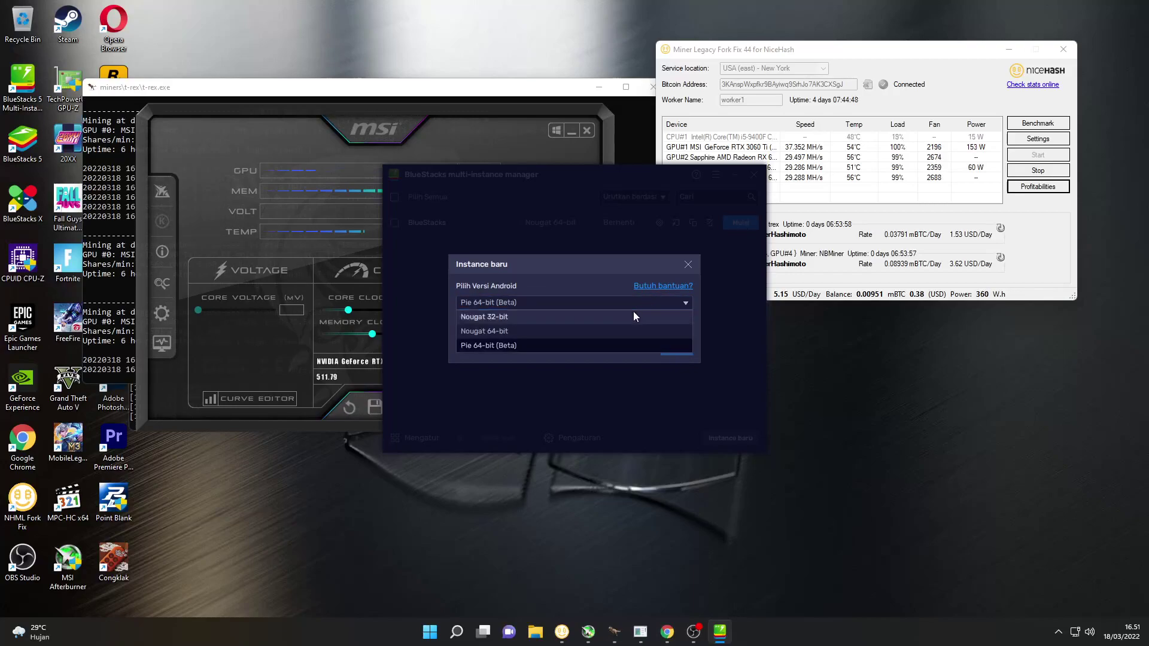
{"action": "left_click", "coordinate": [618, 330]}
{"action": "left_click", "coordinate": [625, 305]}
{"action": "left_click", "coordinate": [604, 345]}
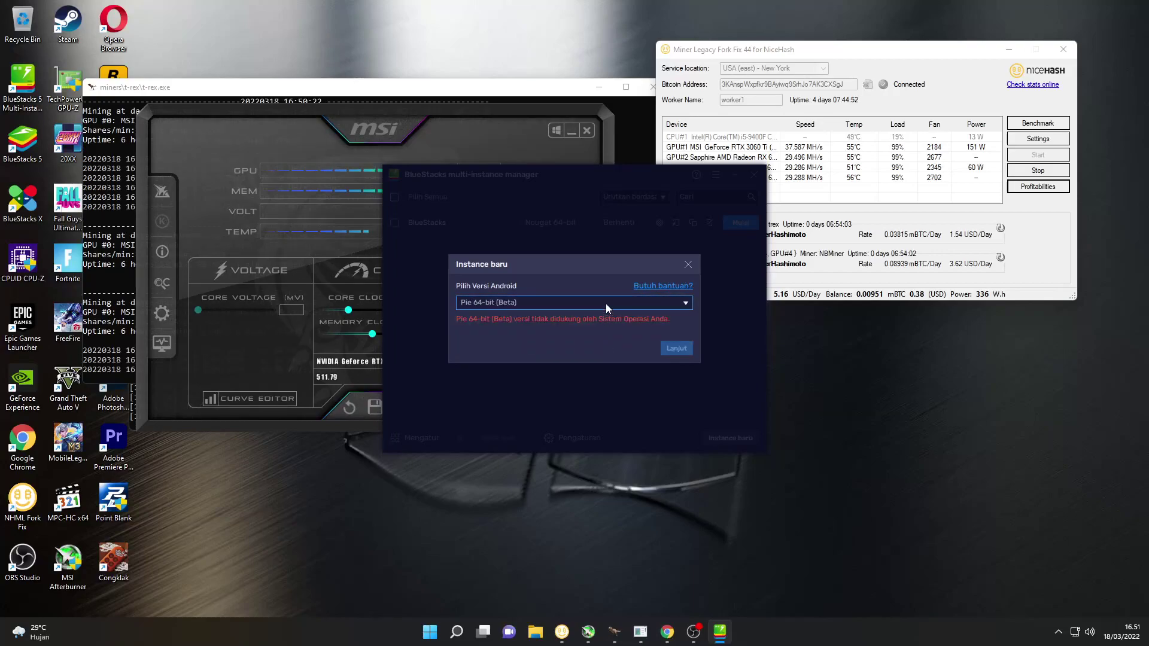
{"action": "left_click", "coordinate": [605, 303]}
{"action": "left_click", "coordinate": [580, 332]}
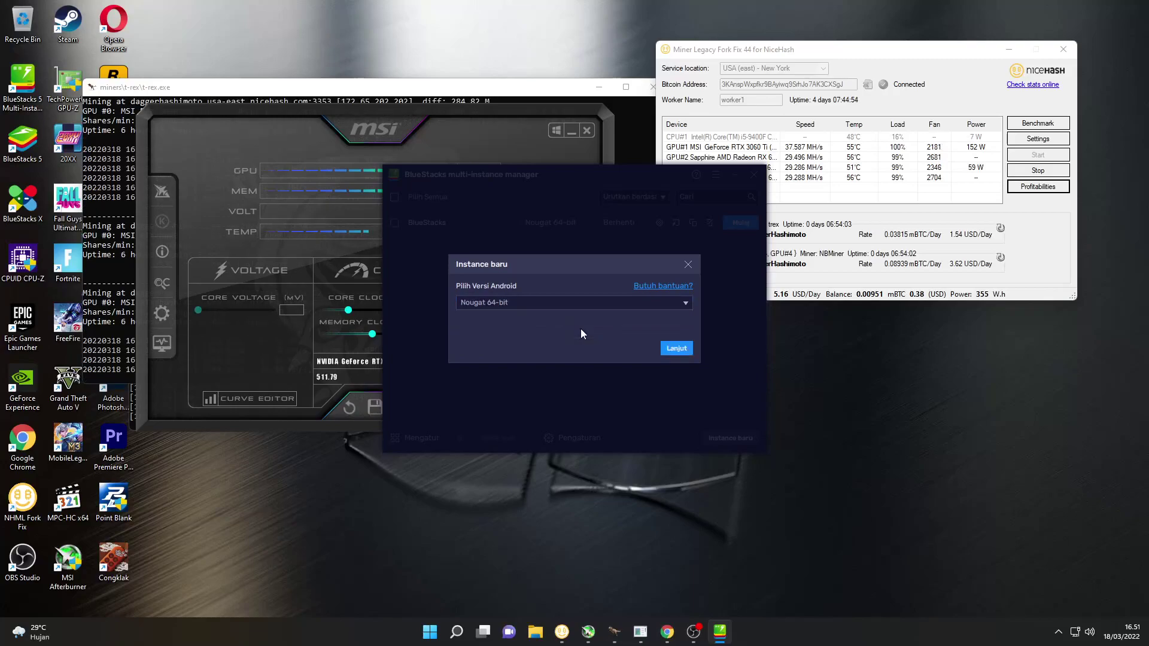
{"action": "left_click", "coordinate": [687, 271]}
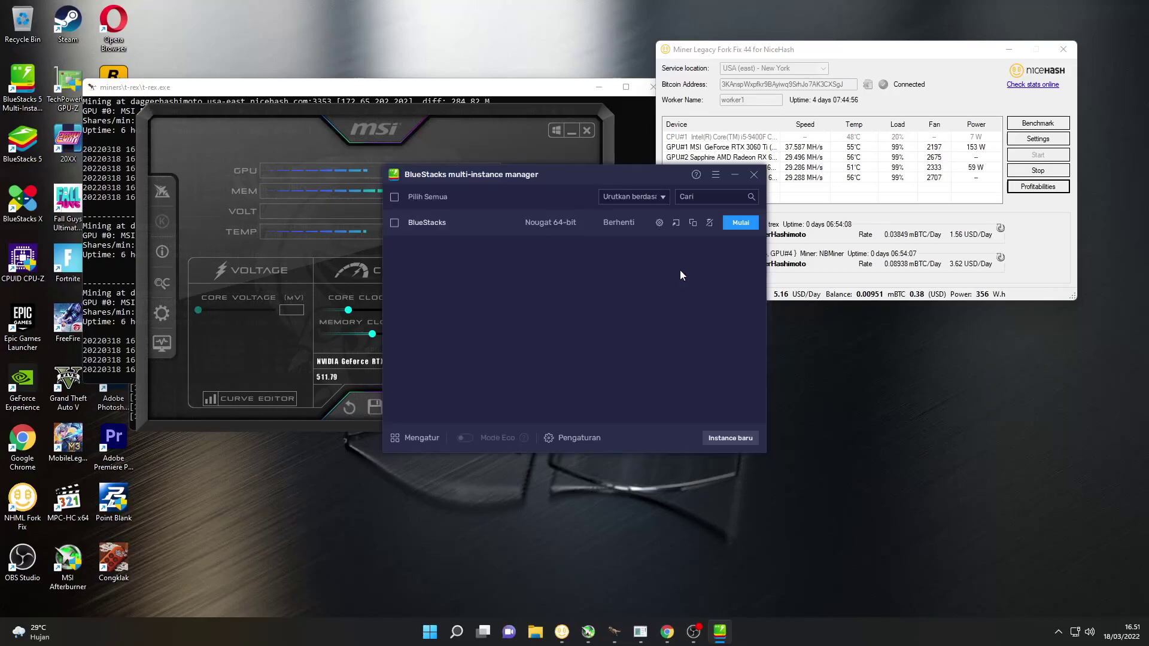